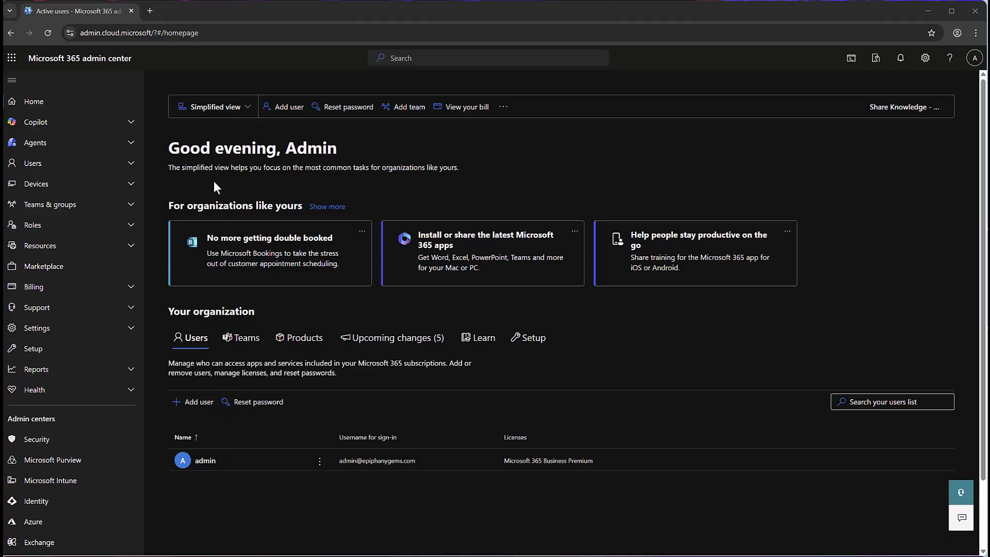
From Active users, start adding a user and enter the last and display names.
click(131, 164)
click(86, 184)
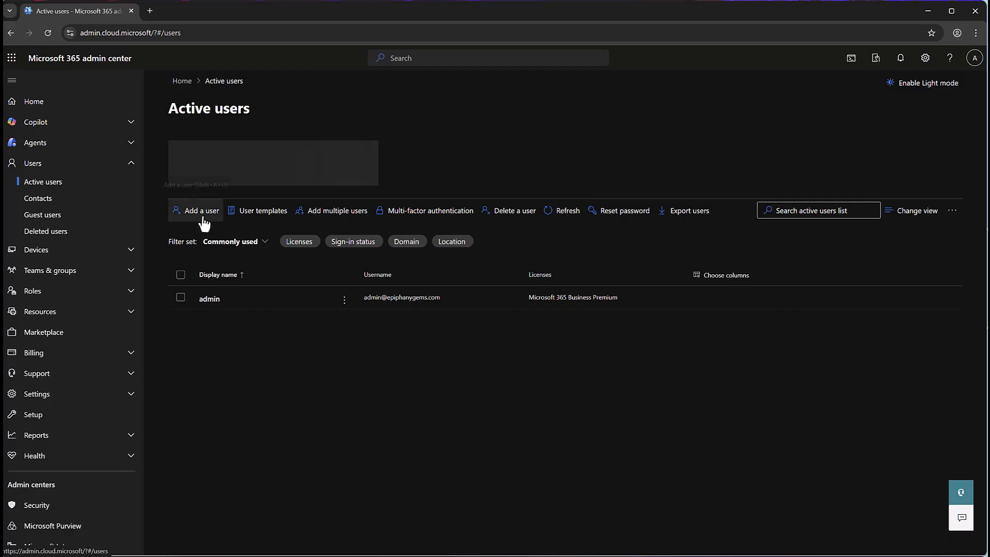
click(204, 220)
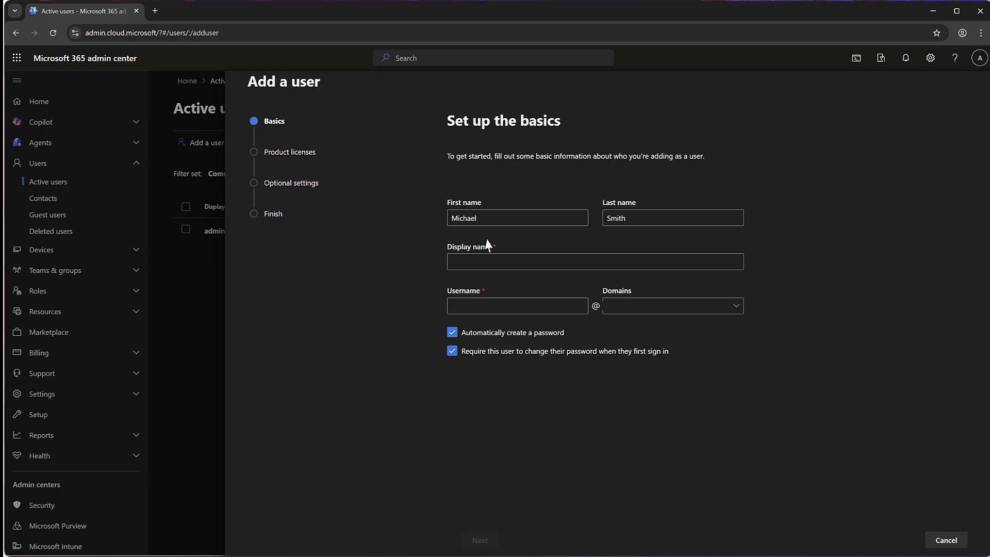
click(662, 219)
click(574, 262)
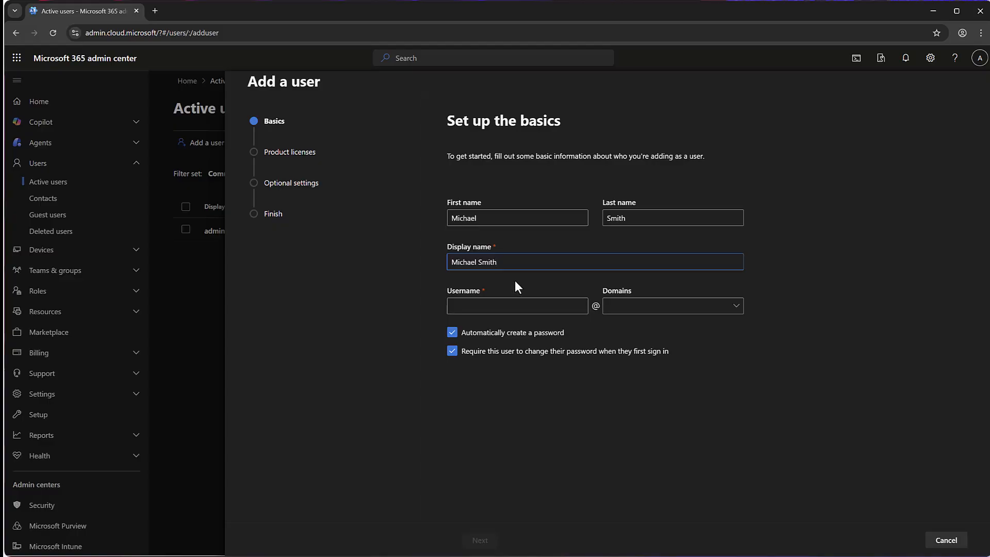
Enter the new user's username with a capital first letter and pick the organisation's domain.
click(509, 305)
key(Caps_Lock)
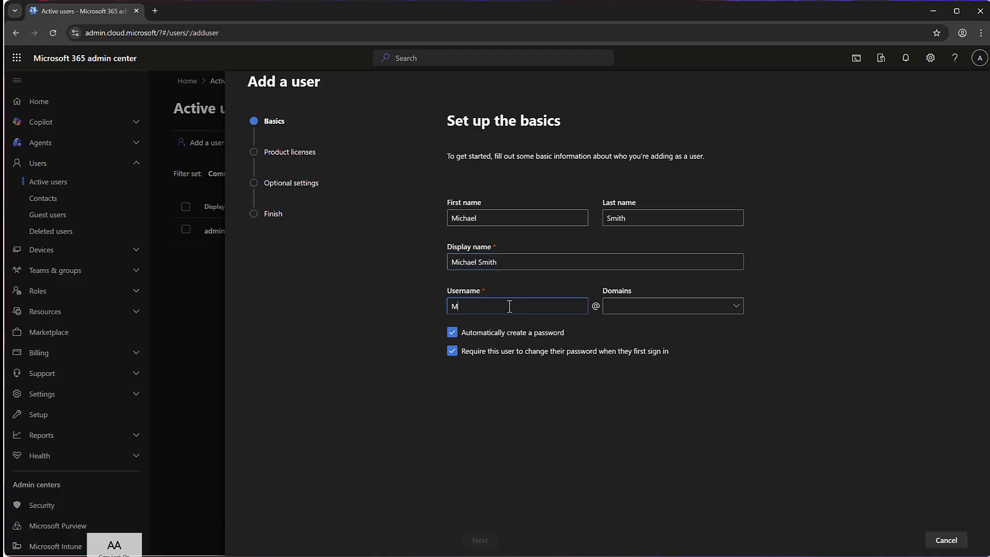
key(Caps_Lock)
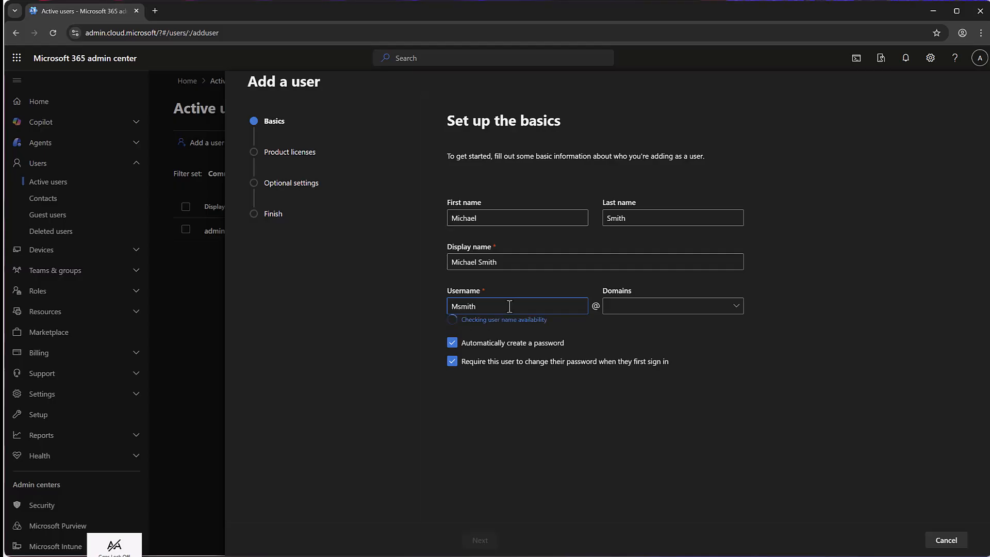
click(714, 305)
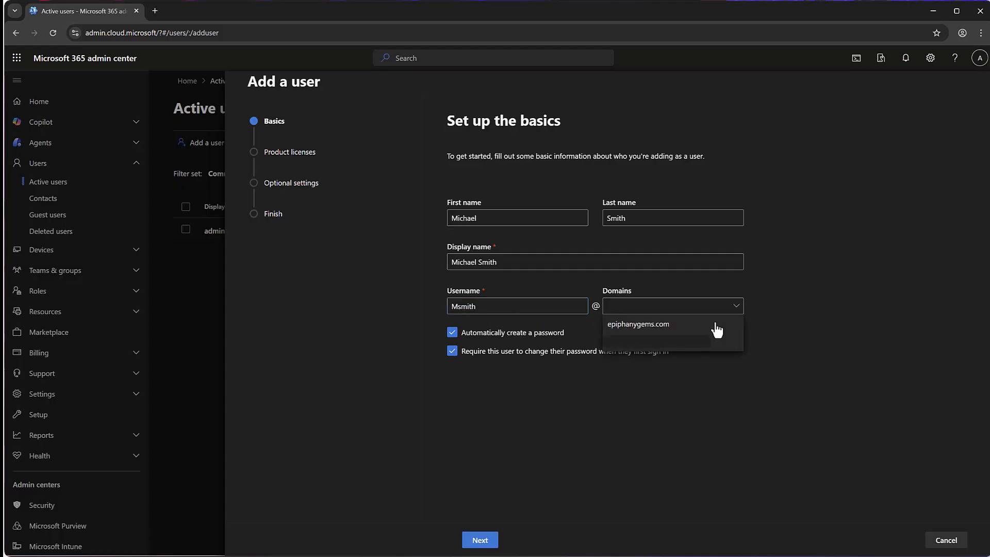
click(717, 329)
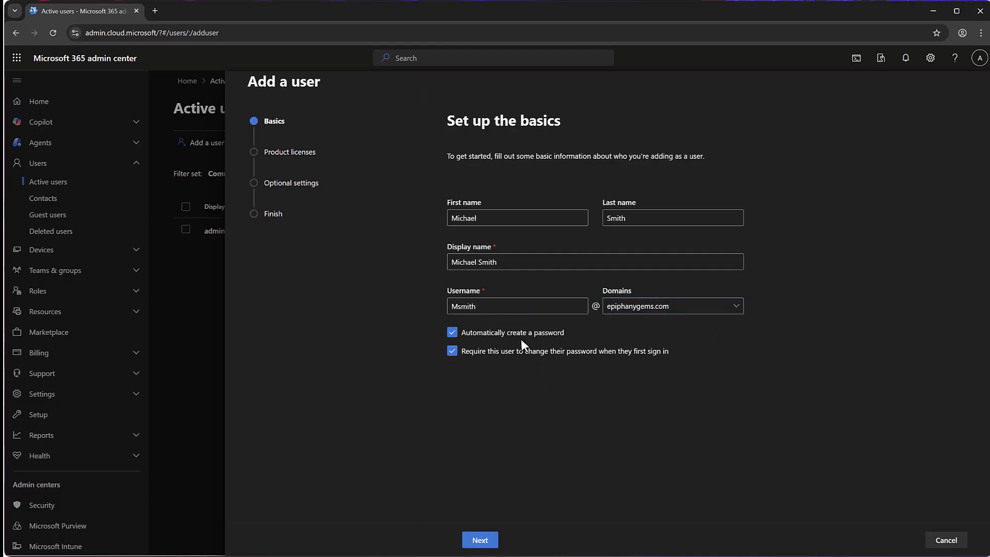
Turn off automatic password creation and enter a strong password manually.
click(453, 332)
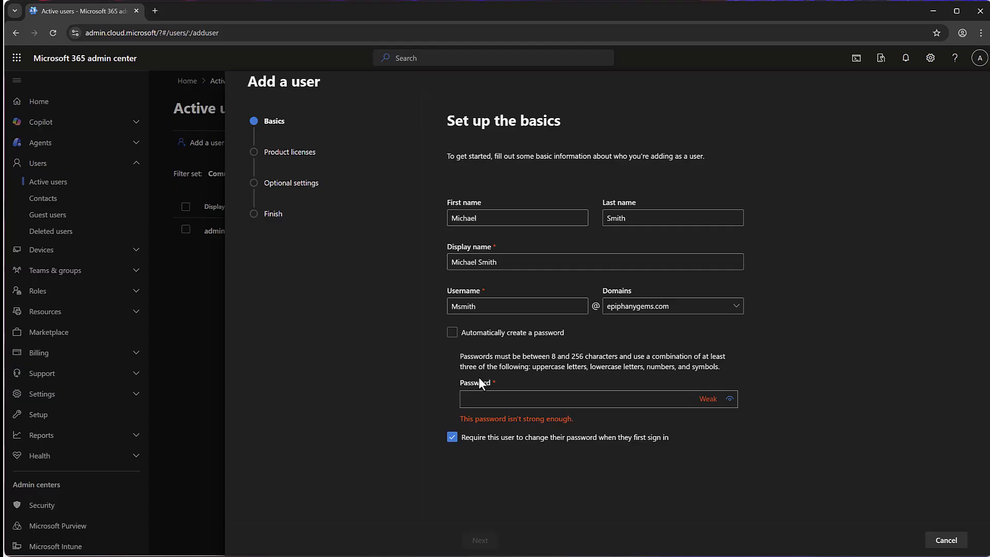
click(491, 402)
text(••••••••••••••••••••)
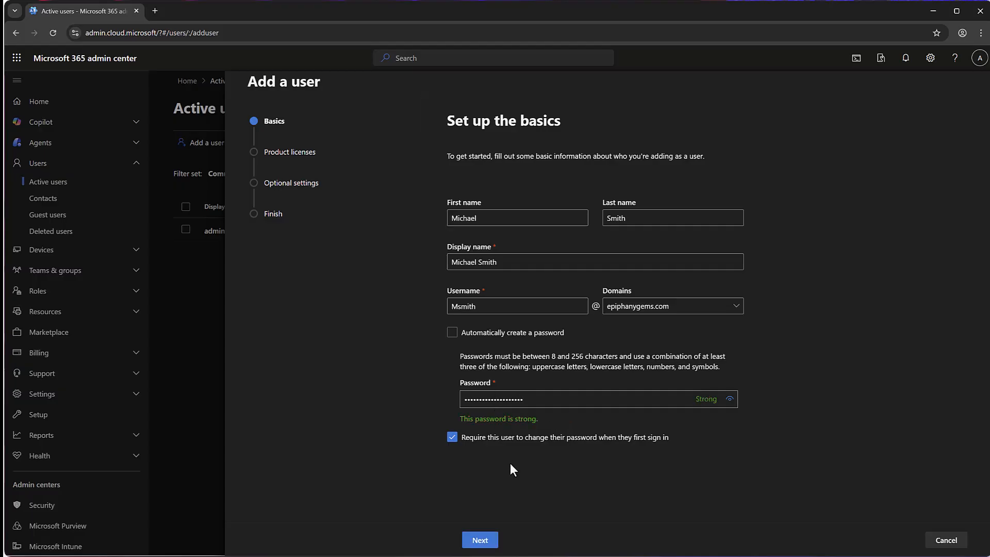
On the product licenses step, assign the Microsoft 365 Business Premium license.
click(487, 542)
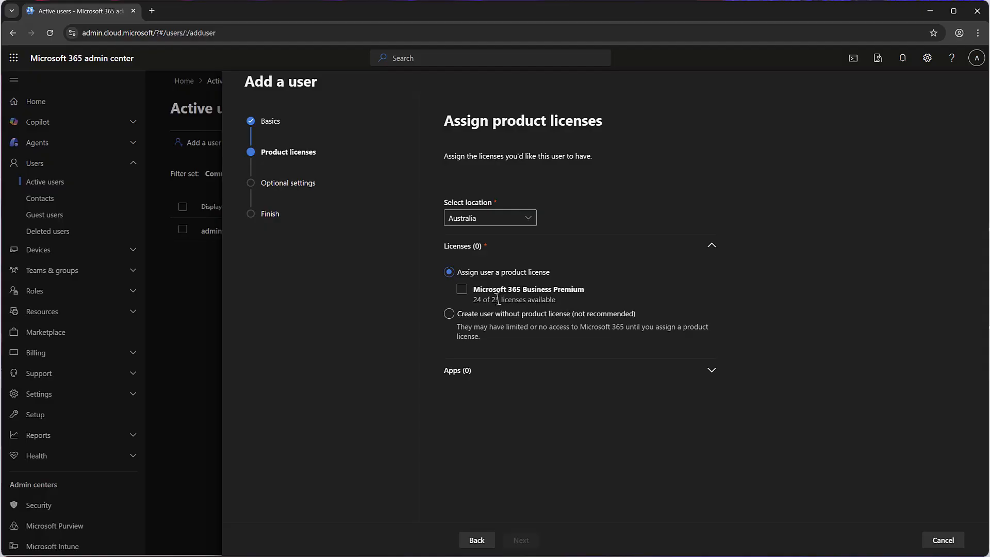
drag(472, 301, 526, 304)
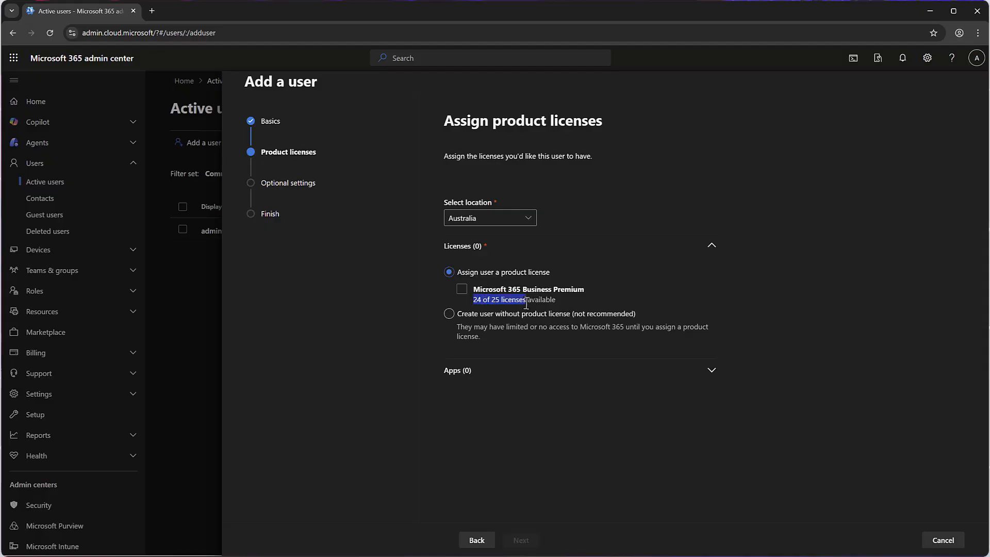
click(462, 290)
click(462, 290)
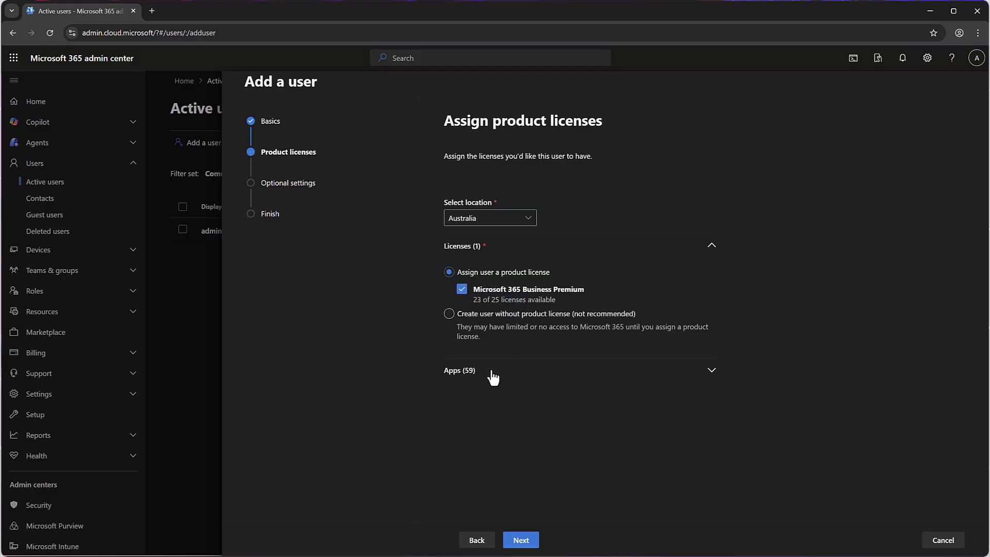
Review the license's 59 apps, leaving all selected including Viva Engage Core.
click(712, 376)
scroll(715, 397, down, 3)
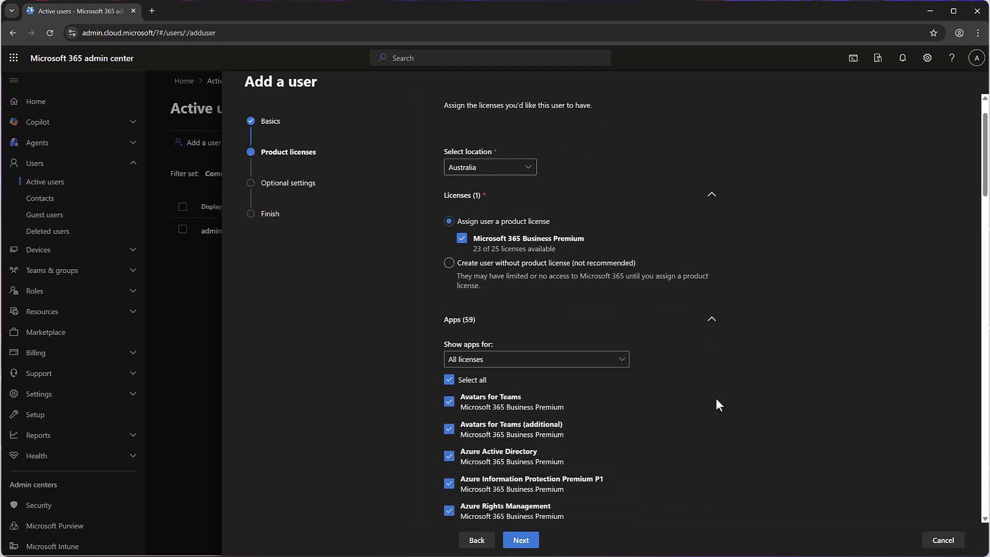
scroll(717, 400, down, 4)
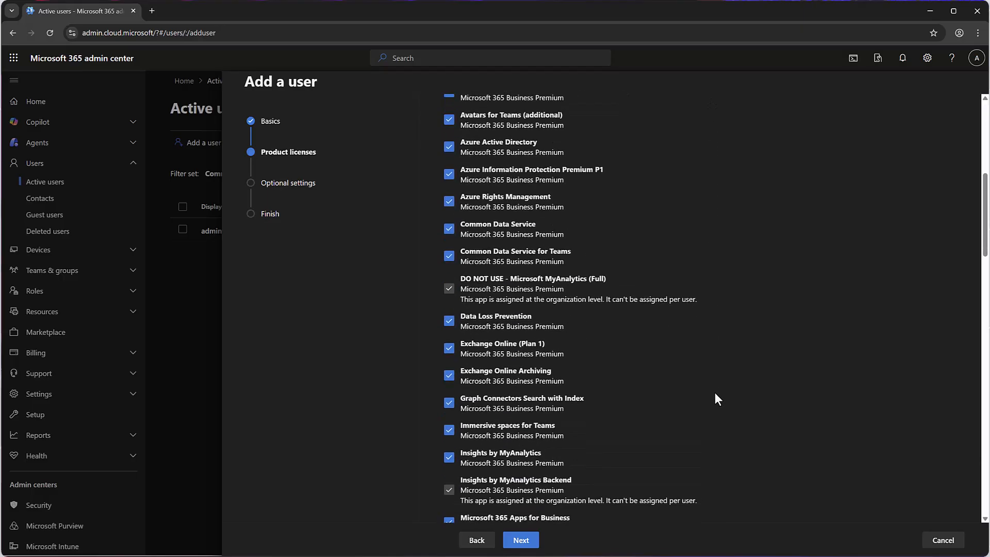
scroll(716, 398, down, 3)
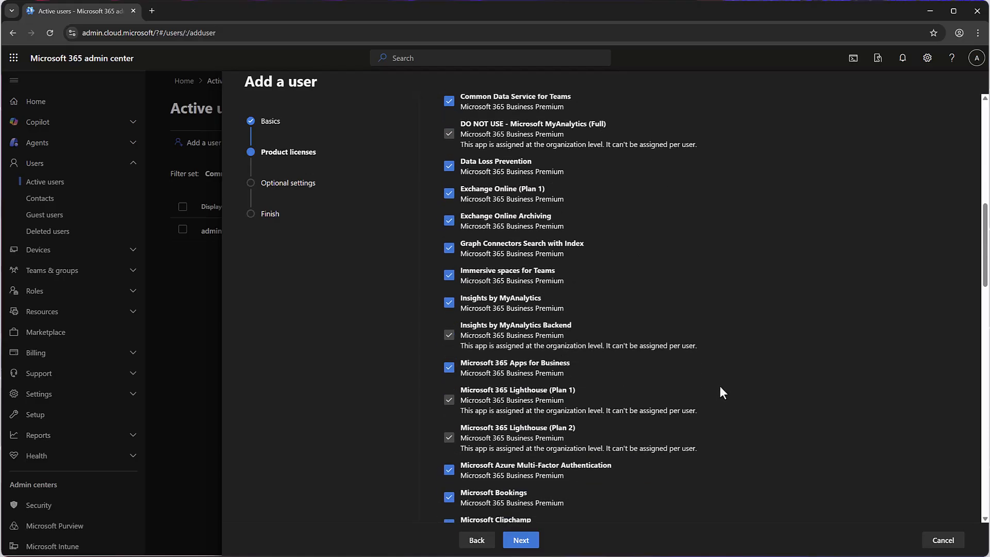
scroll(720, 390, down, 10)
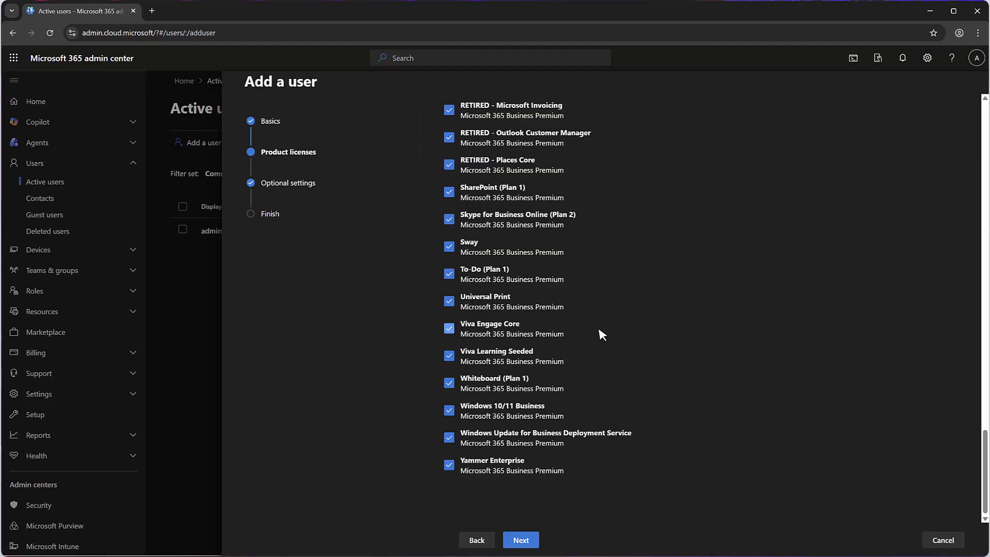
click(449, 332)
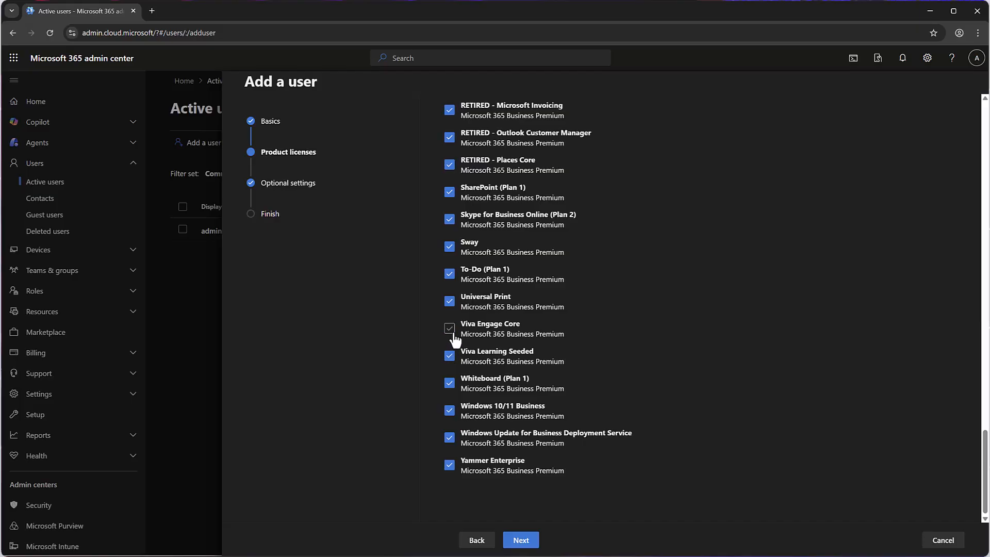
click(450, 331)
scroll(719, 379, up, 20)
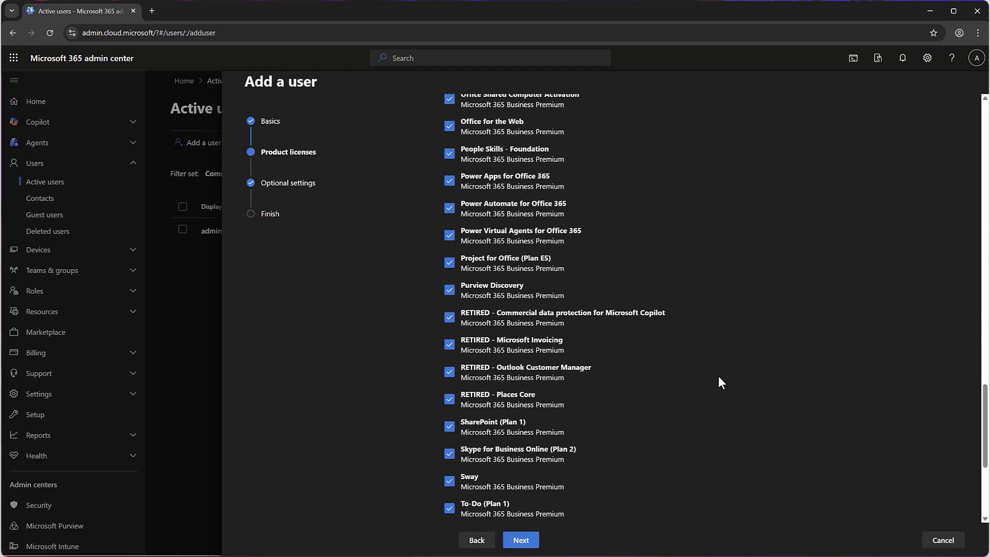
Advance to Optional settings and expand the Roles section showing User (no admin center access).
click(522, 540)
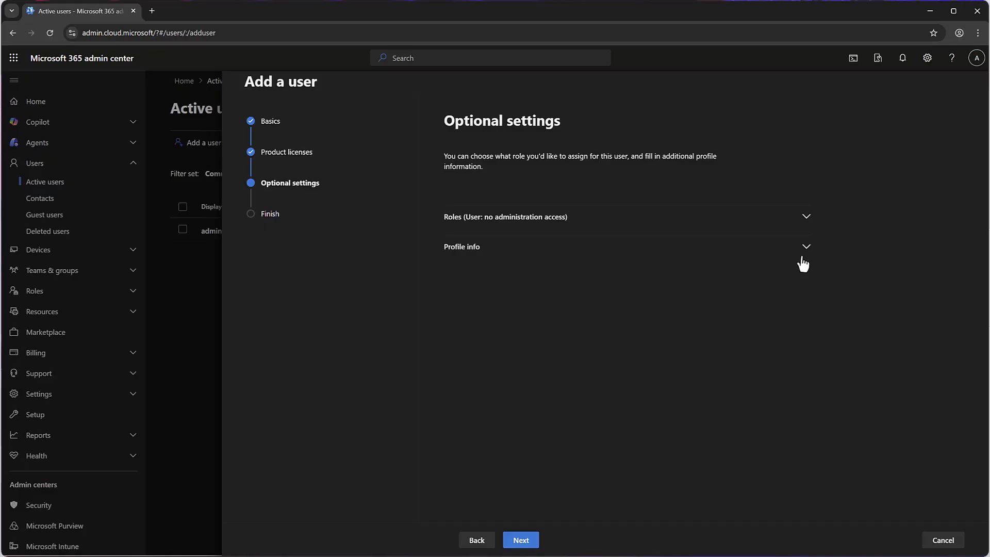
click(807, 219)
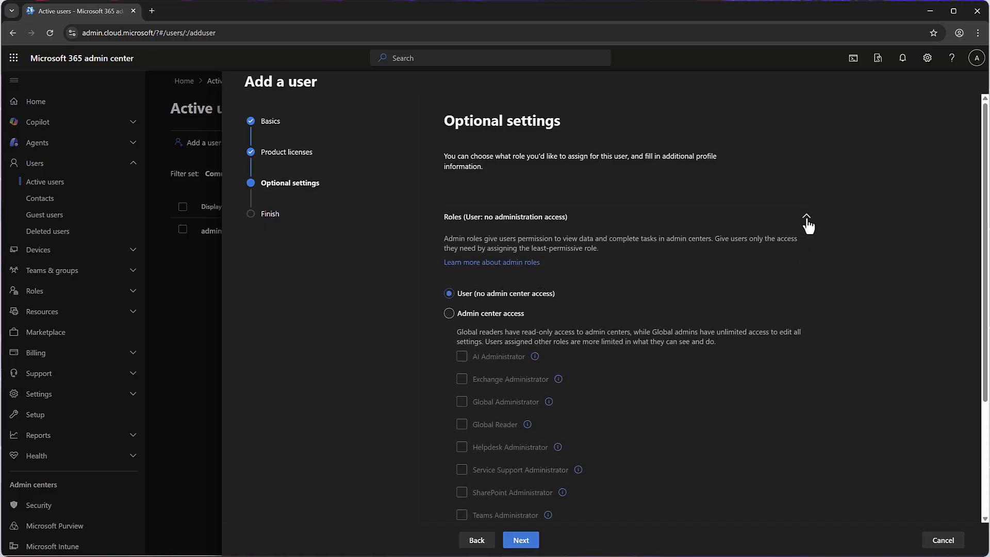
scroll(810, 301, down, 1)
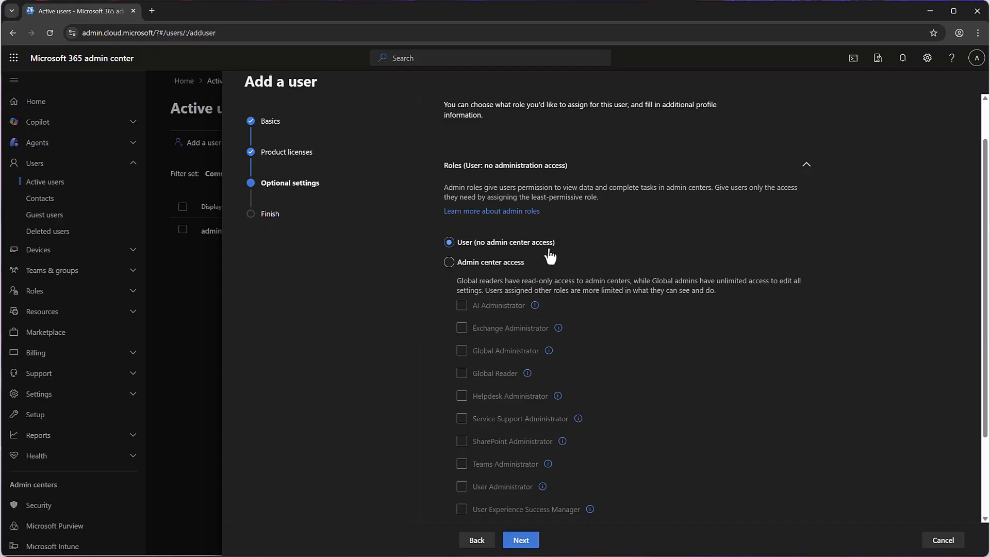
Choose Admin center access and list all admin roles by category.
click(475, 269)
scroll(640, 281, down, 2)
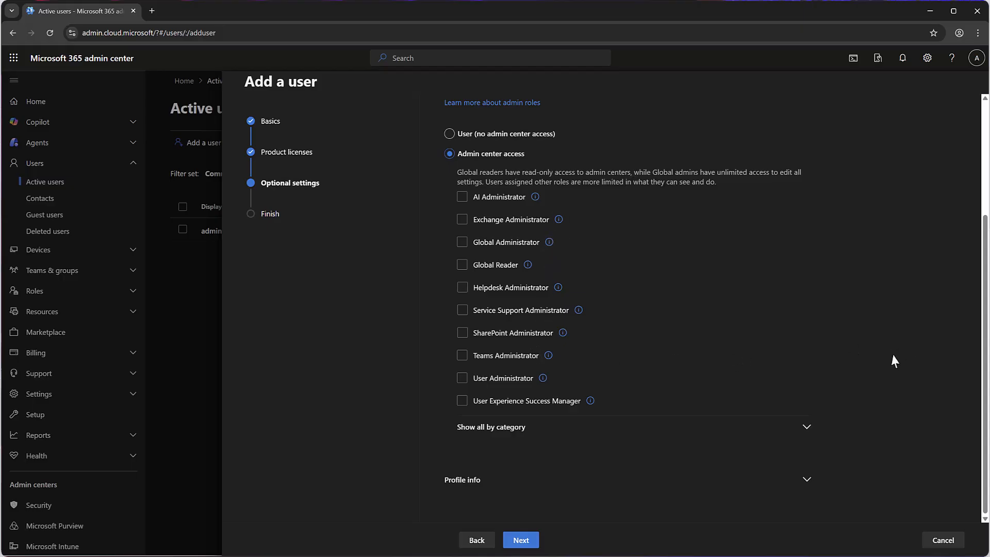
click(805, 427)
scroll(782, 367, down, 3)
scroll(782, 367, down, 2)
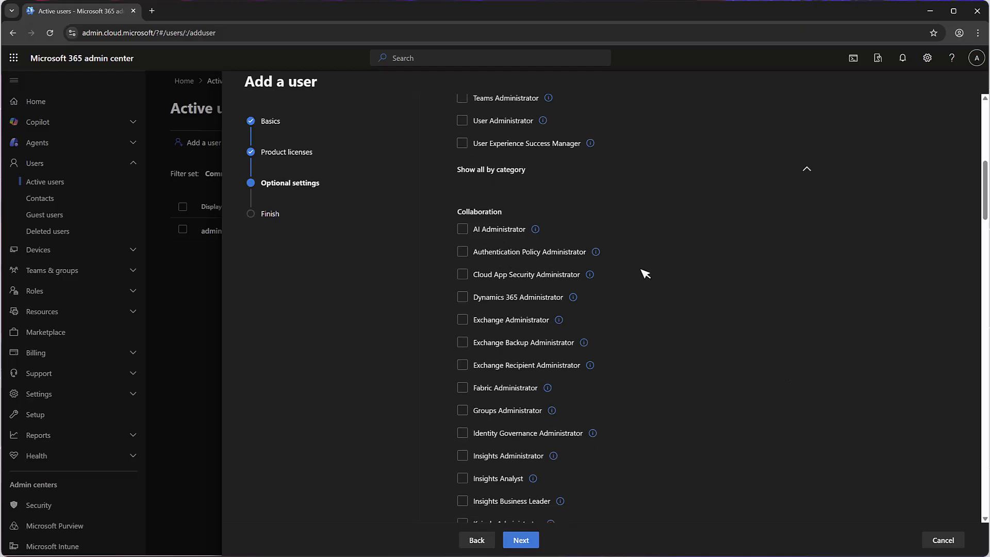
scroll(584, 242, down, 1)
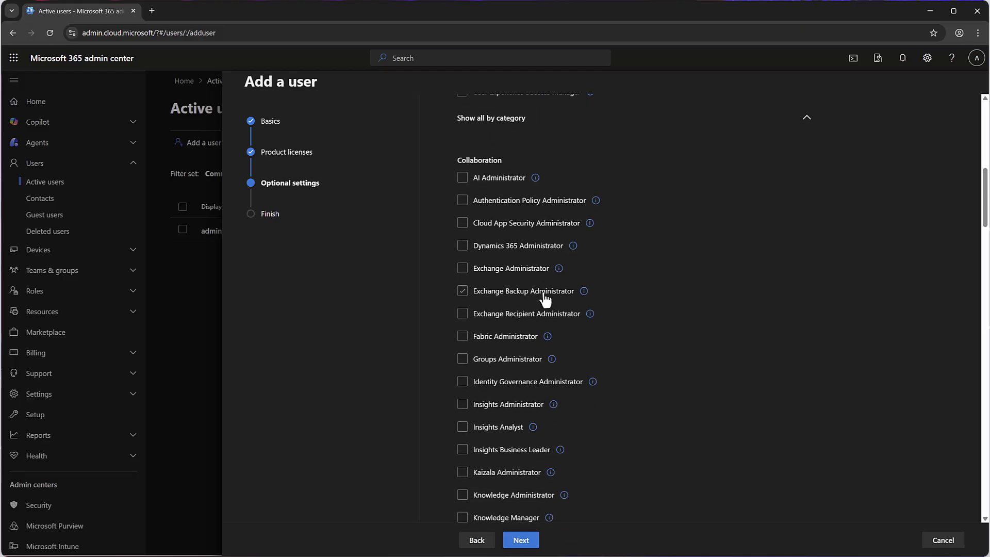
Try a collaboration role and Organizational Data Source Administrator, leaving no role ticked.
click(529, 449)
scroll(527, 443, down, 4)
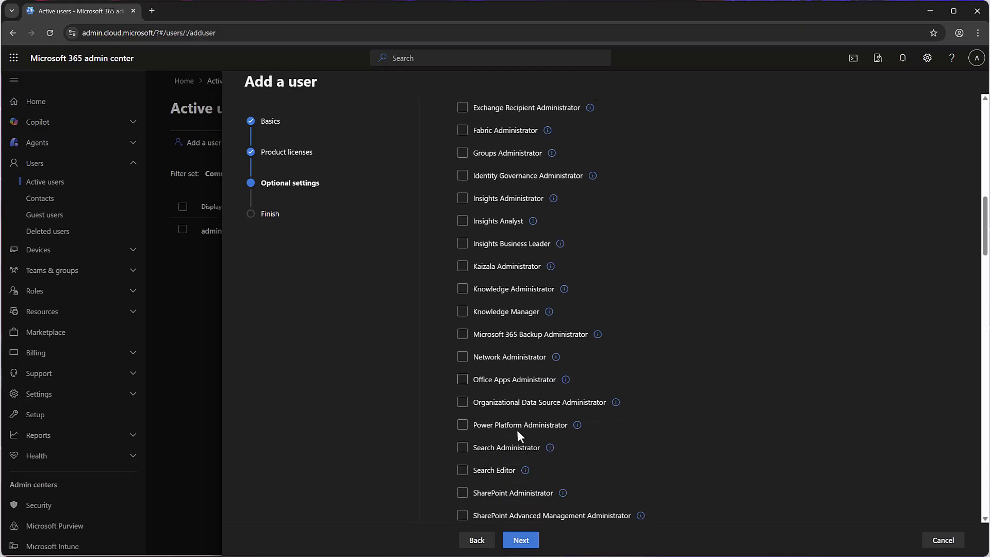
click(463, 407)
click(463, 408)
scroll(614, 372, down, 5)
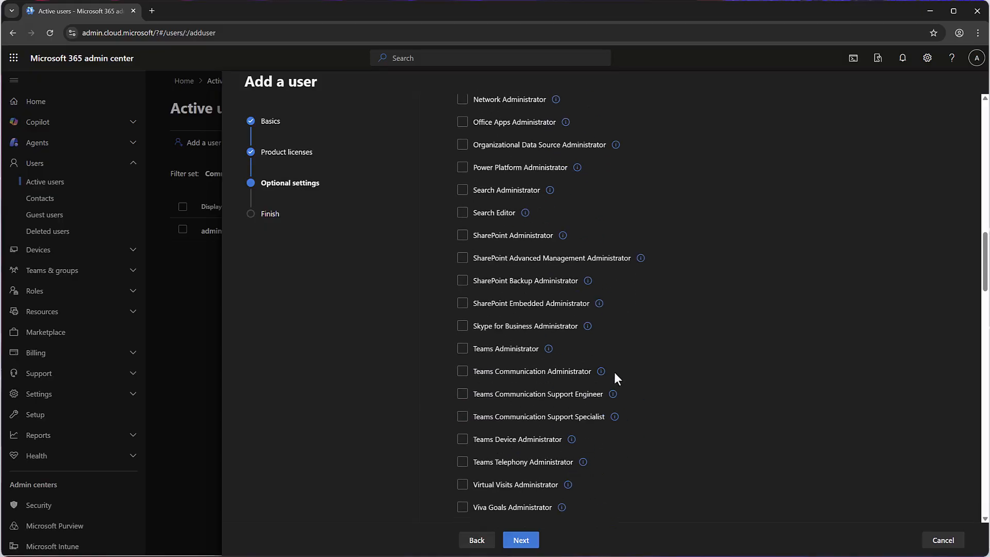
scroll(614, 373, down, 6)
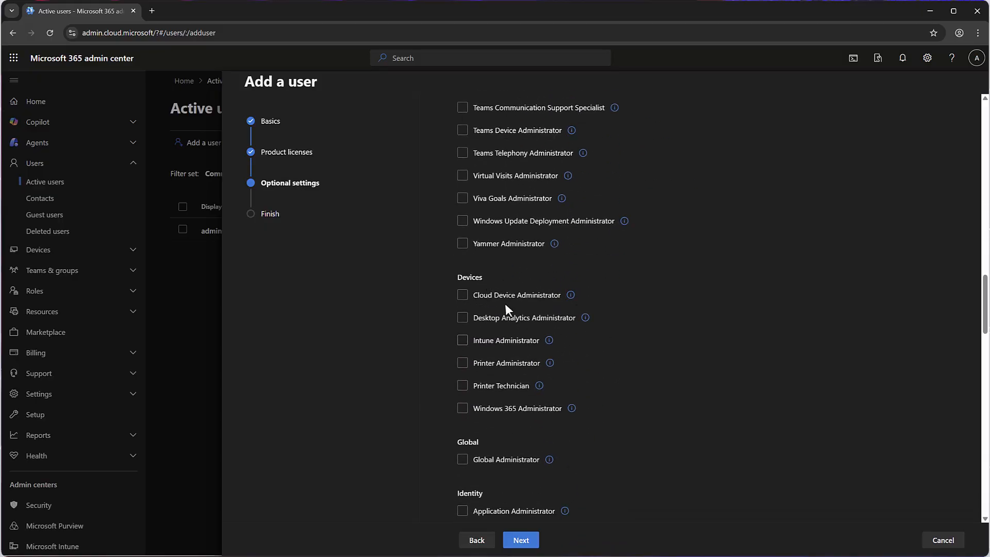
scroll(651, 367, down, 3)
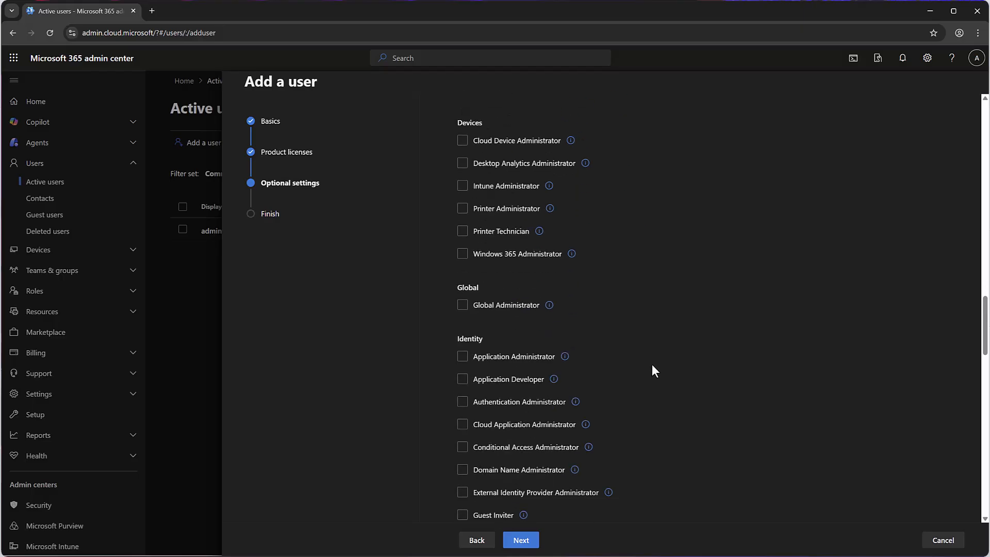
scroll(651, 364, down, 4)
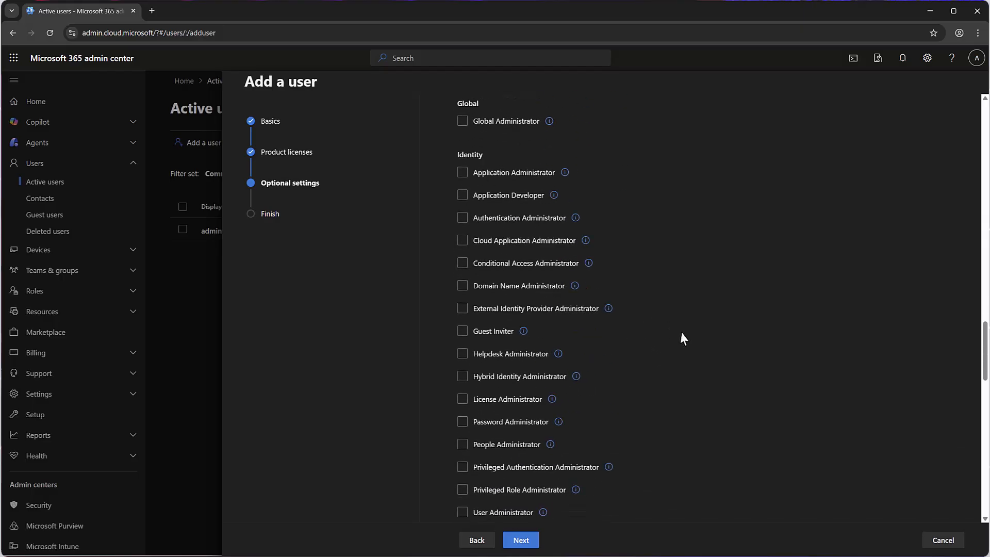
scroll(670, 335, down, 14)
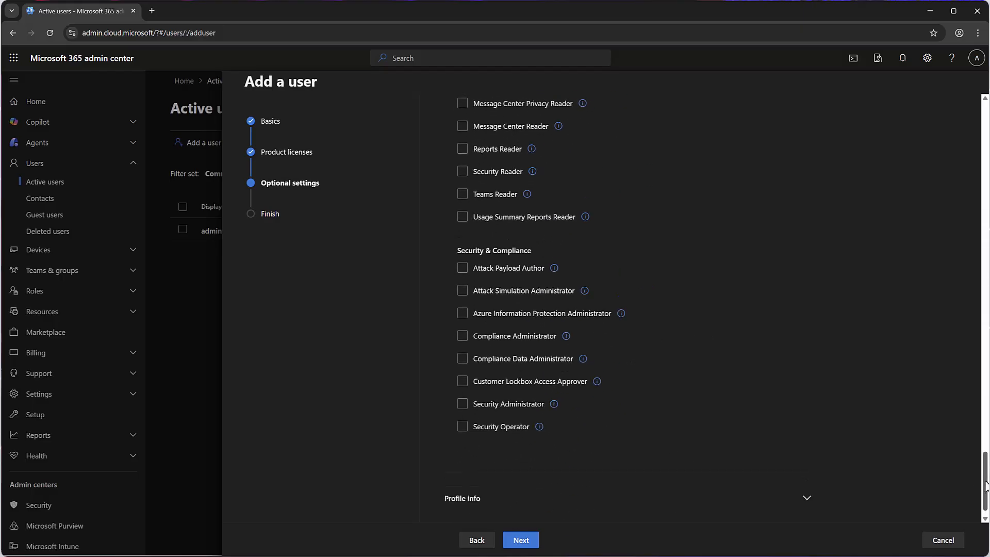
drag(985, 485, 973, 153)
Switch back to User (no admin center access) and leave the Profile info fields blank.
click(536, 266)
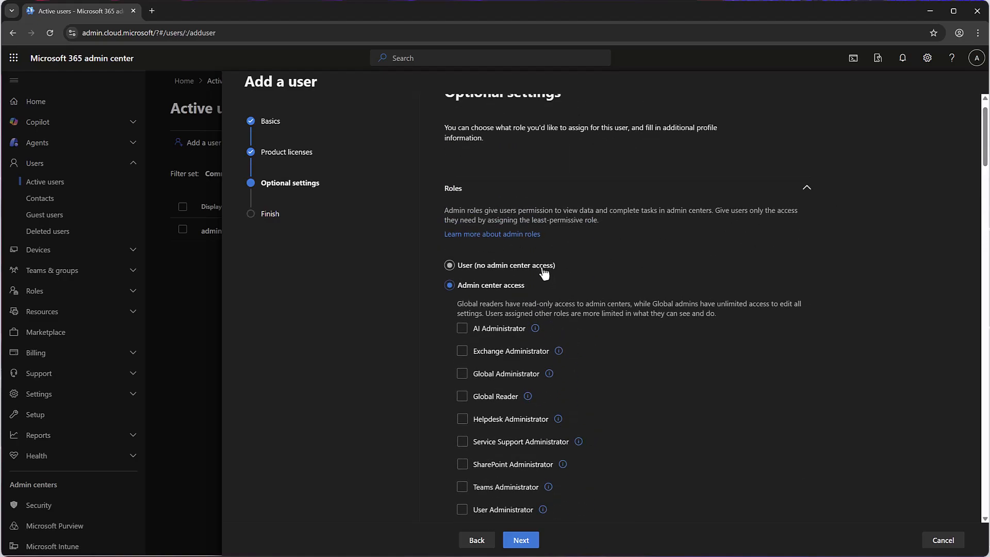
click(806, 189)
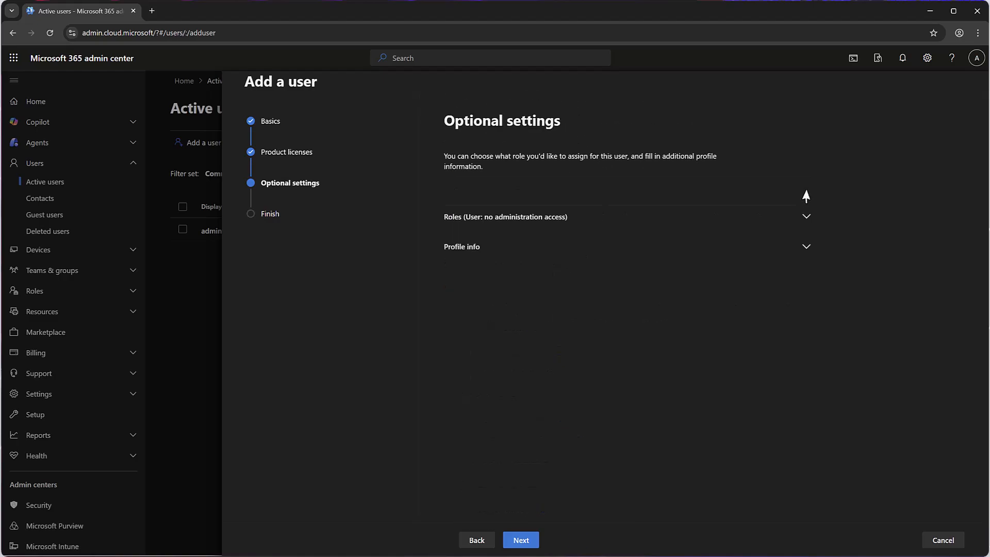
click(808, 250)
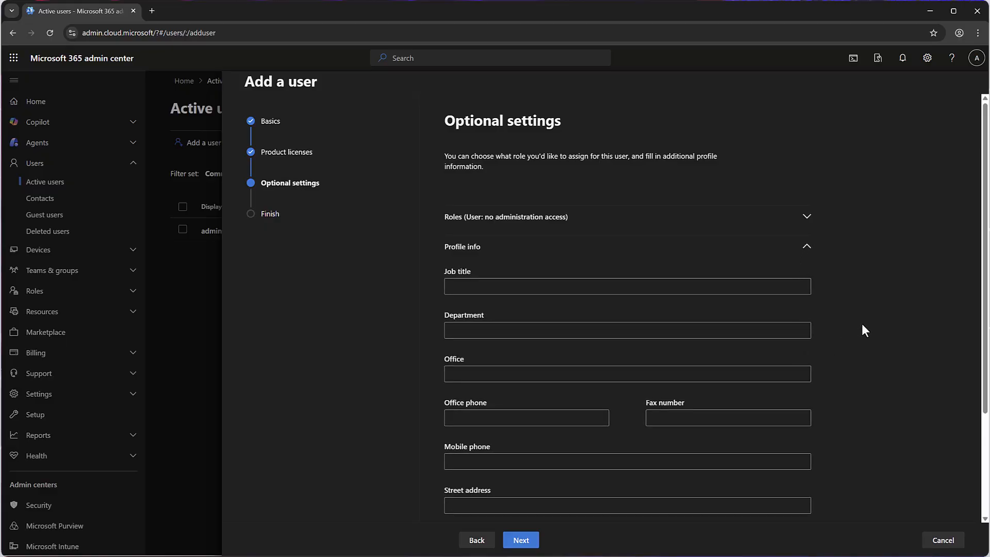
scroll(862, 325, down, 1)
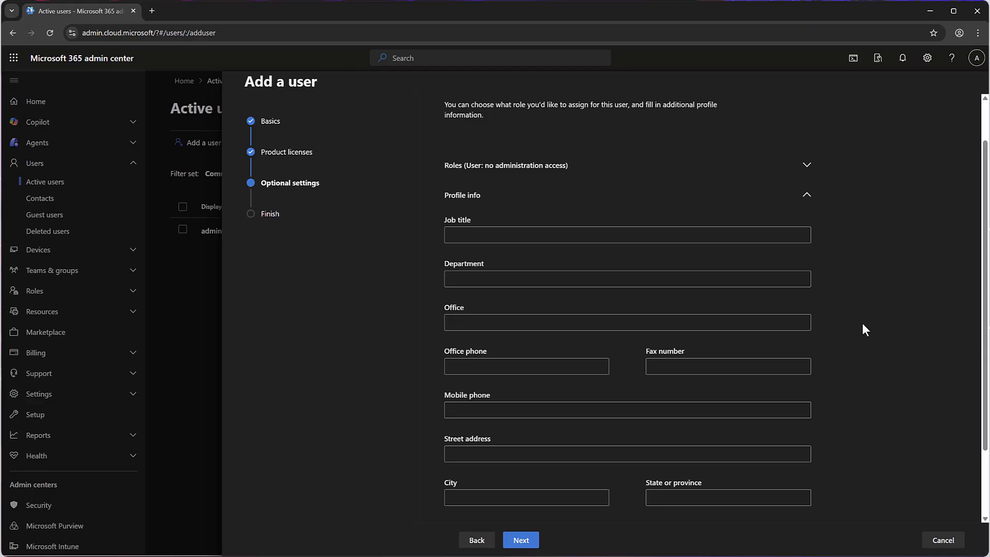
scroll(867, 318, down, 2)
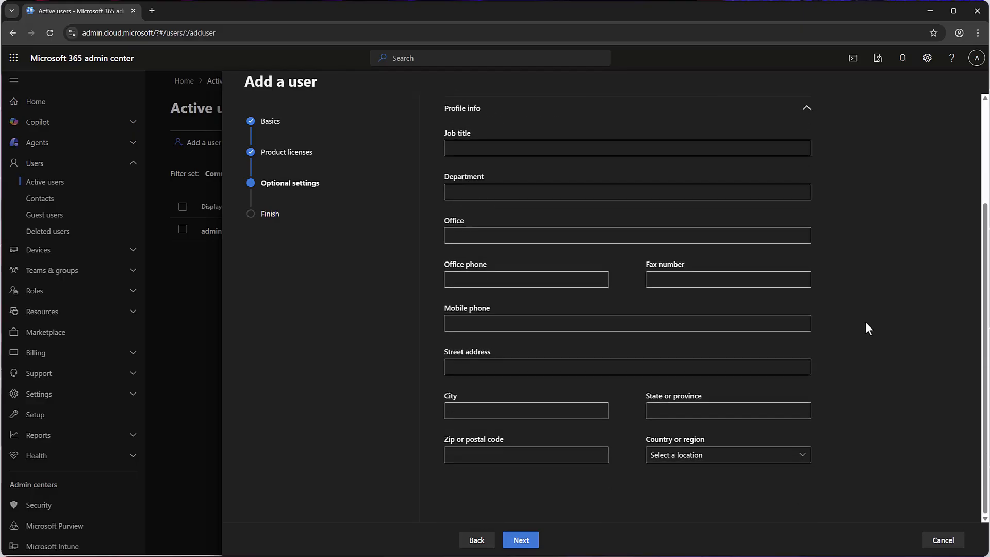
scroll(867, 317, up, 2)
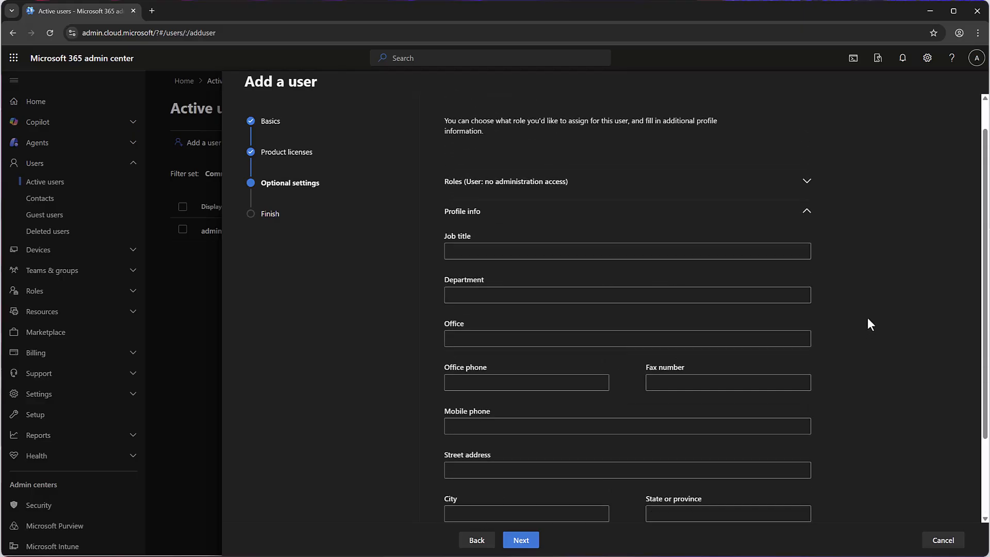
click(806, 213)
Check the Review and finish summary and finish adding the Business Premium user.
click(526, 541)
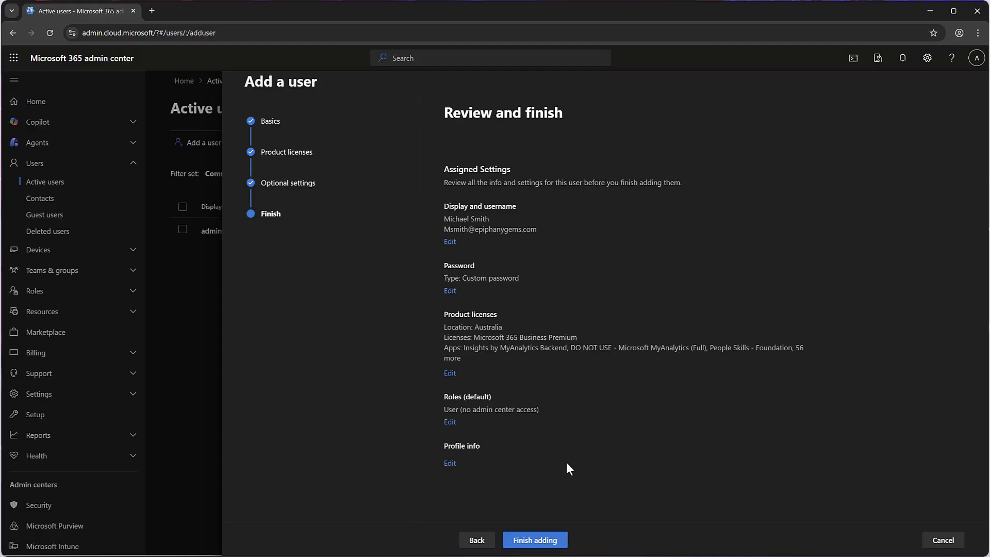
click(535, 541)
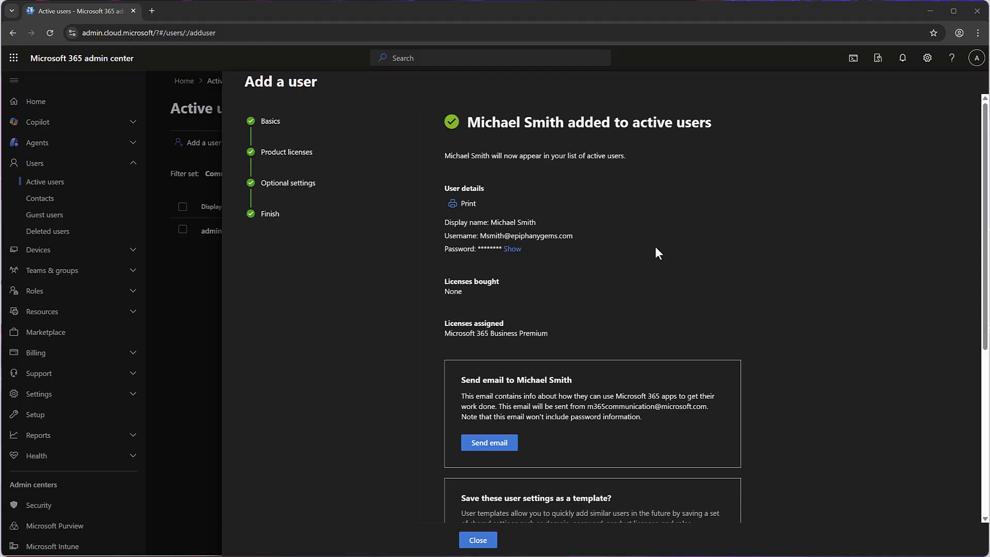
Save the new user's settings as a user template named Test_Template.
scroll(653, 255, down, 5)
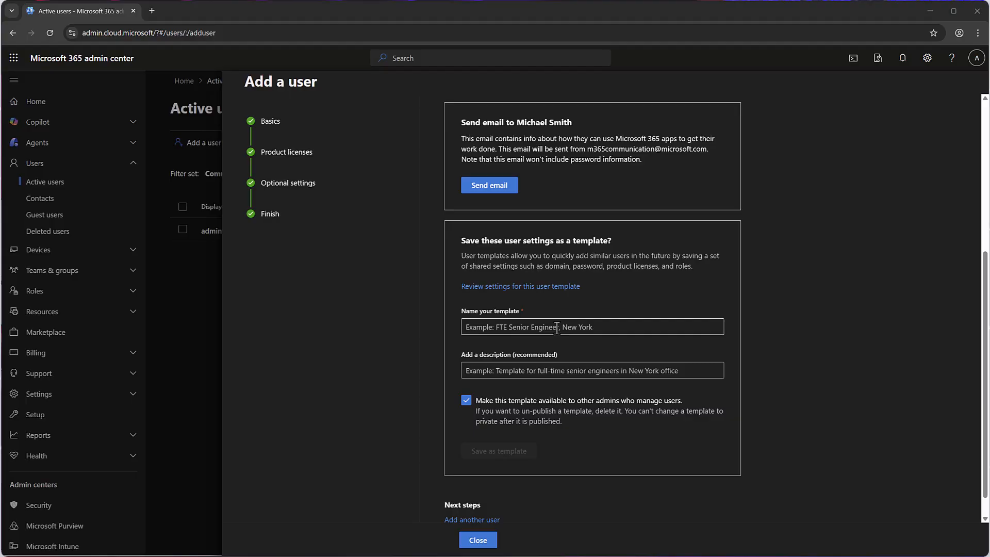
scroll(556, 328, down, 1)
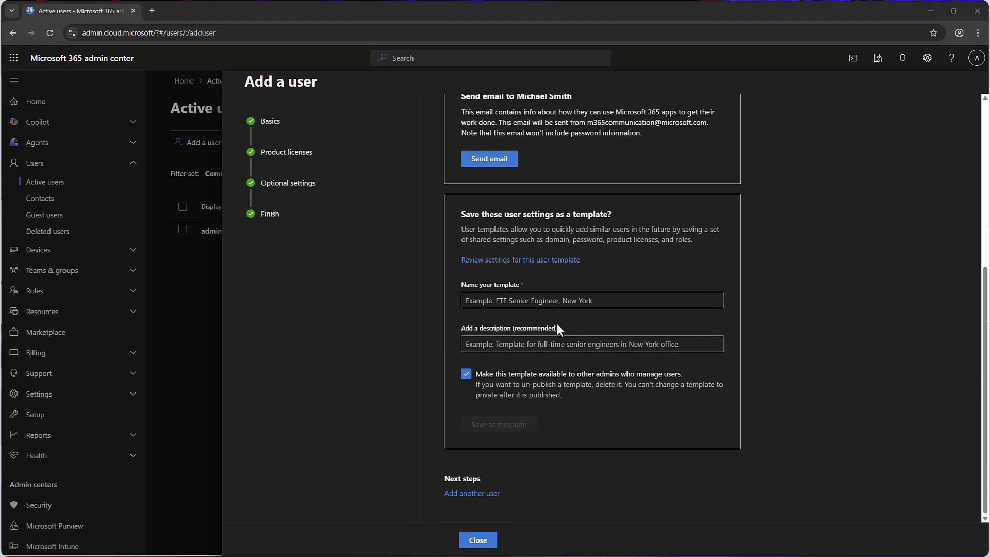
click(556, 300)
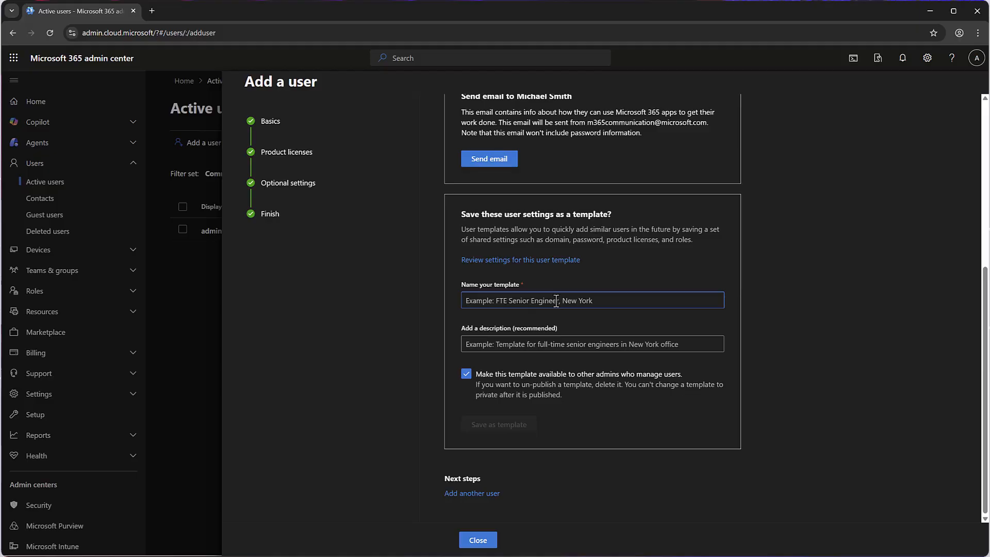
text(Te)
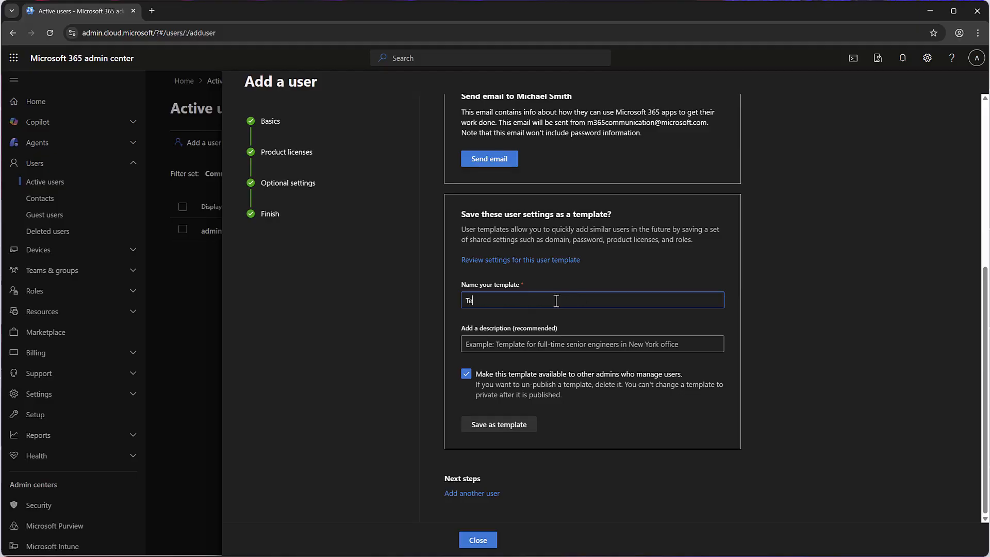
text(st_Template)
click(527, 426)
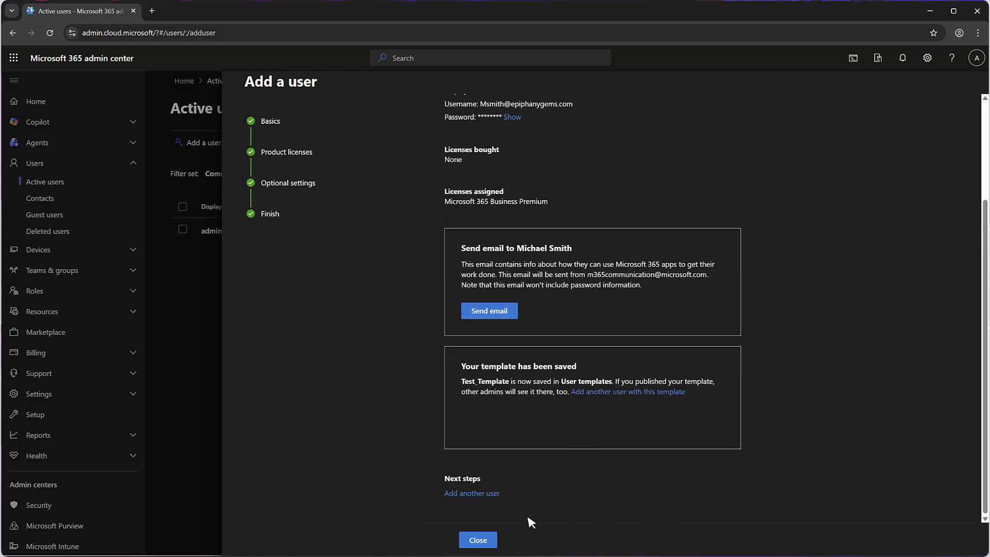
Close the Add a user panel and reload the Active users list.
click(478, 540)
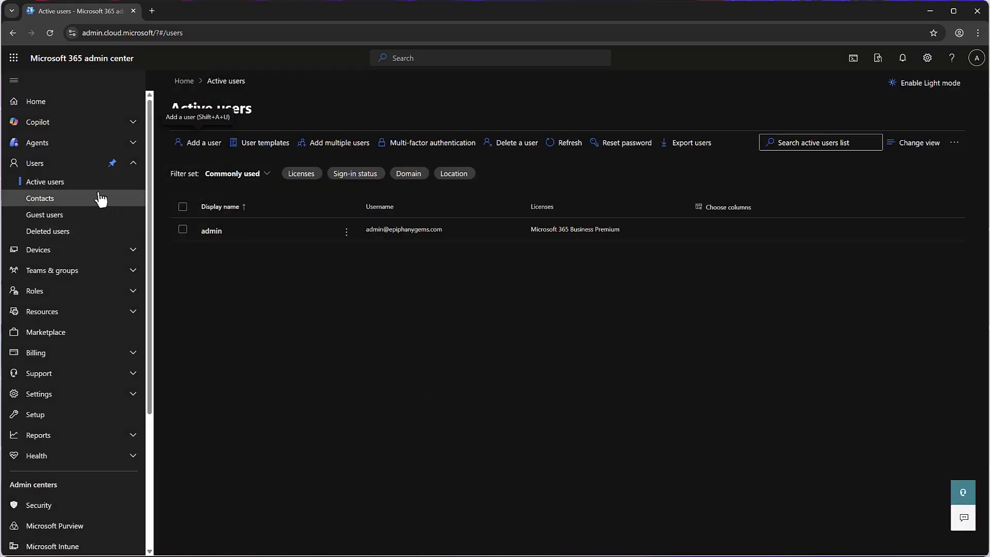
click(51, 35)
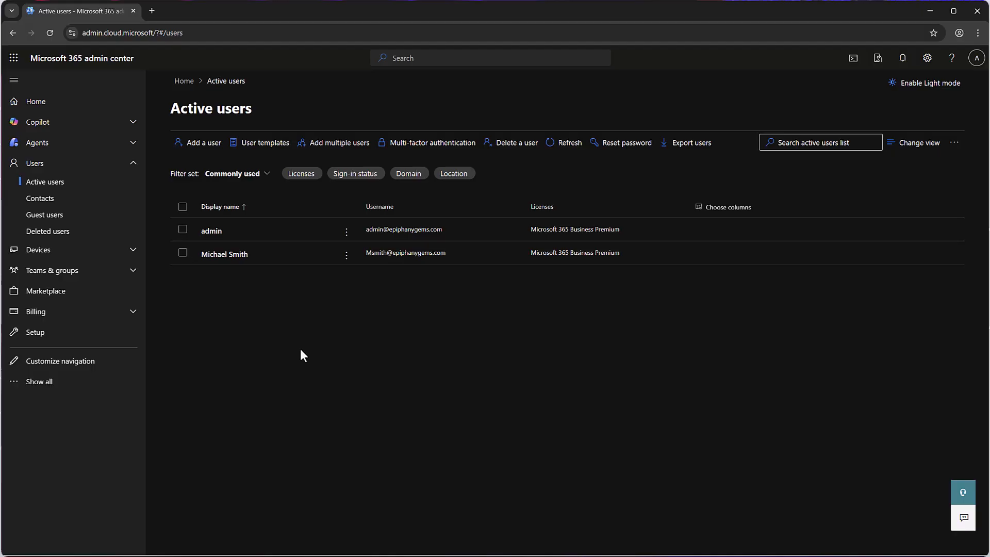
click(278, 150)
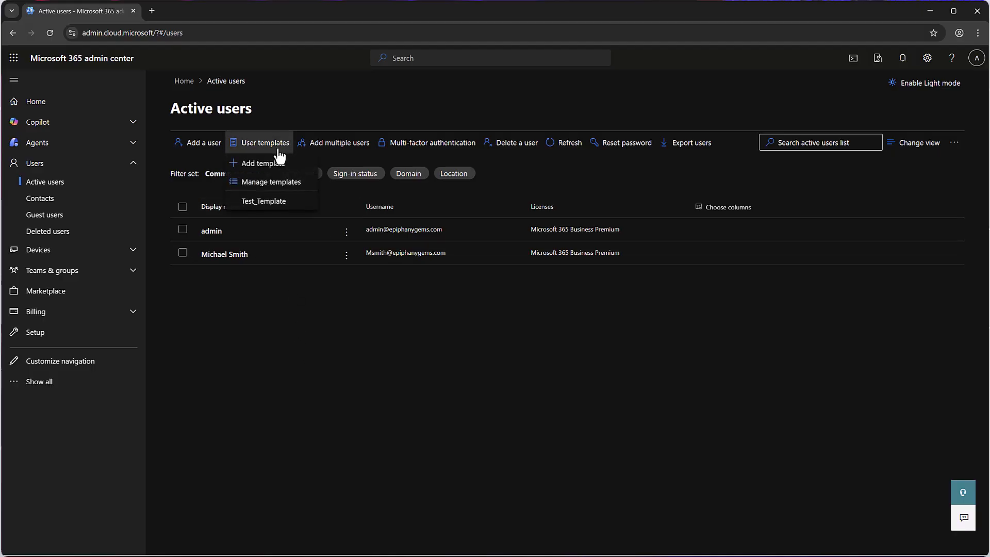
click(291, 208)
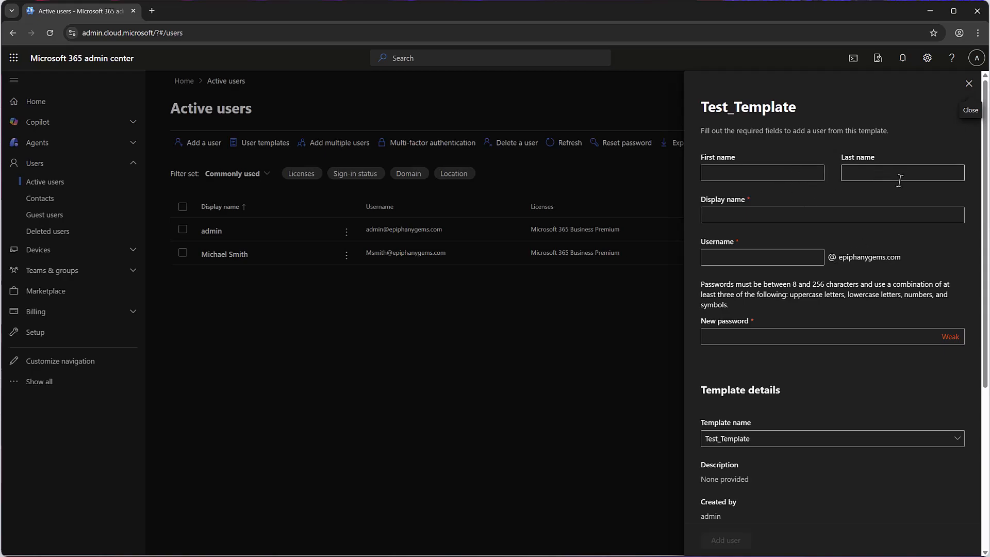
scroll(787, 391, down, 3)
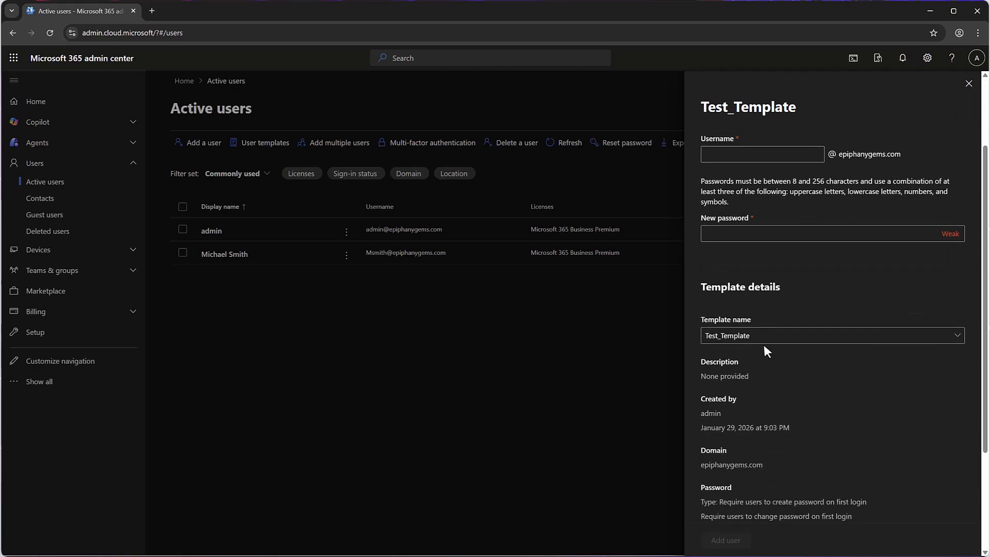
click(765, 340)
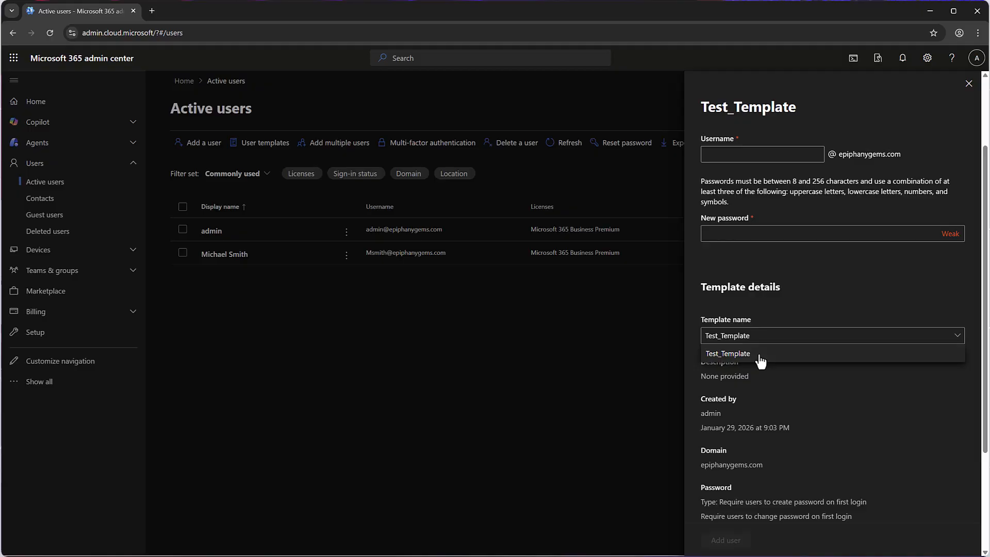
click(764, 356)
scroll(790, 383, down, 3)
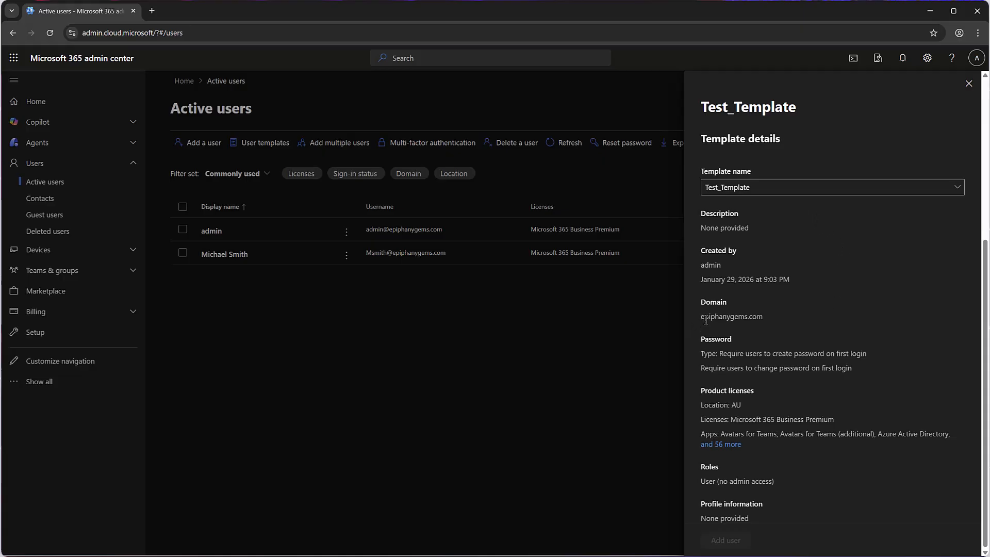
drag(704, 317, 763, 317)
drag(724, 406, 835, 423)
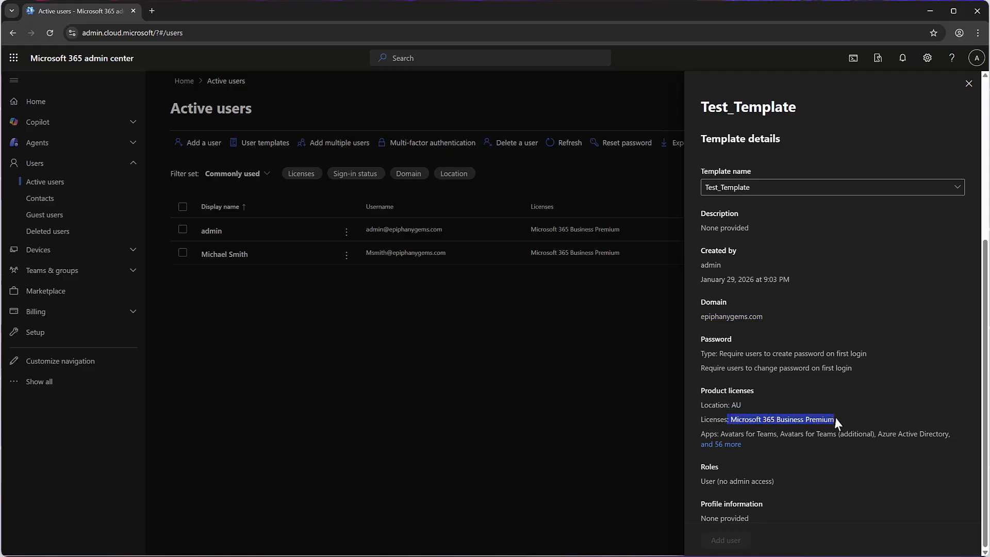
click(895, 410)
scroll(884, 396, up, 5)
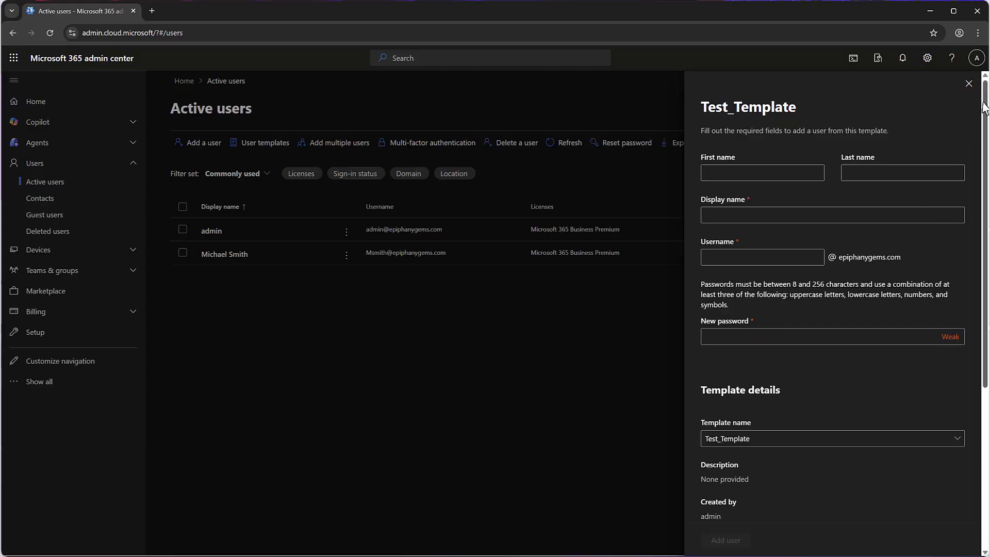
click(968, 84)
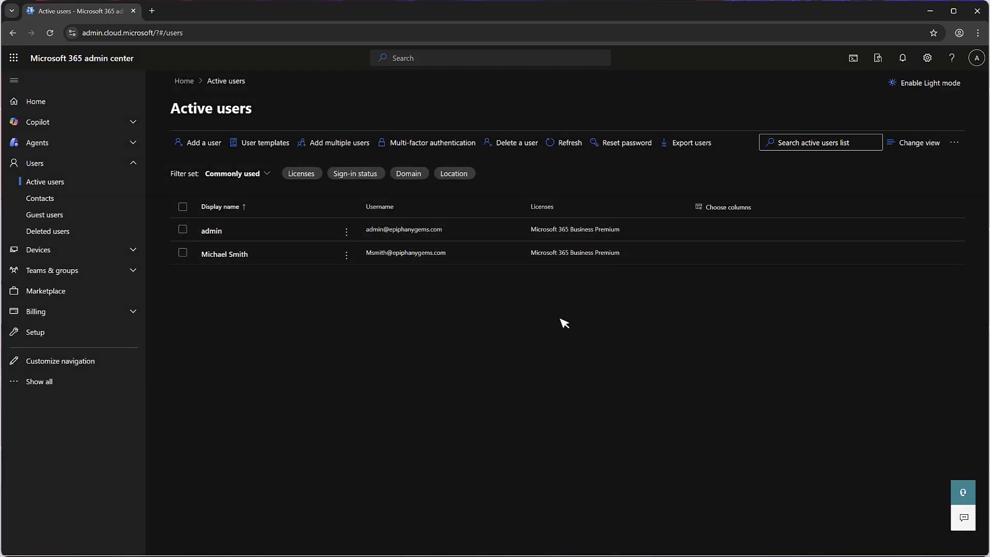